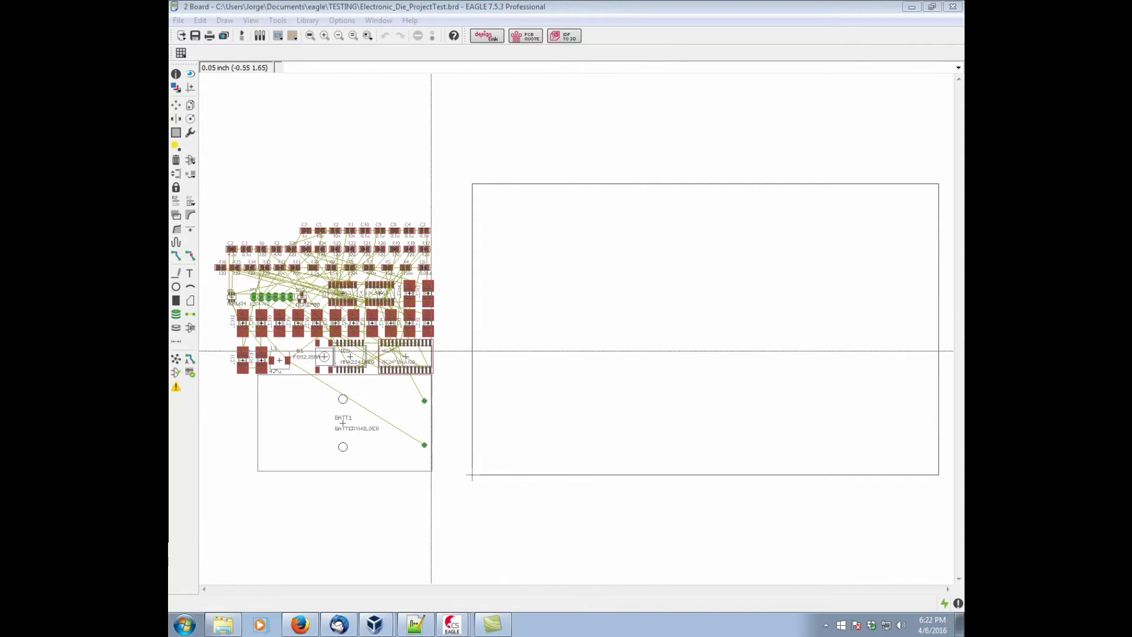
# Step: Place battery holder BATT1, rotated 180°, at the board's top-left and pick up inductor L1
pyautogui.click(177, 108)
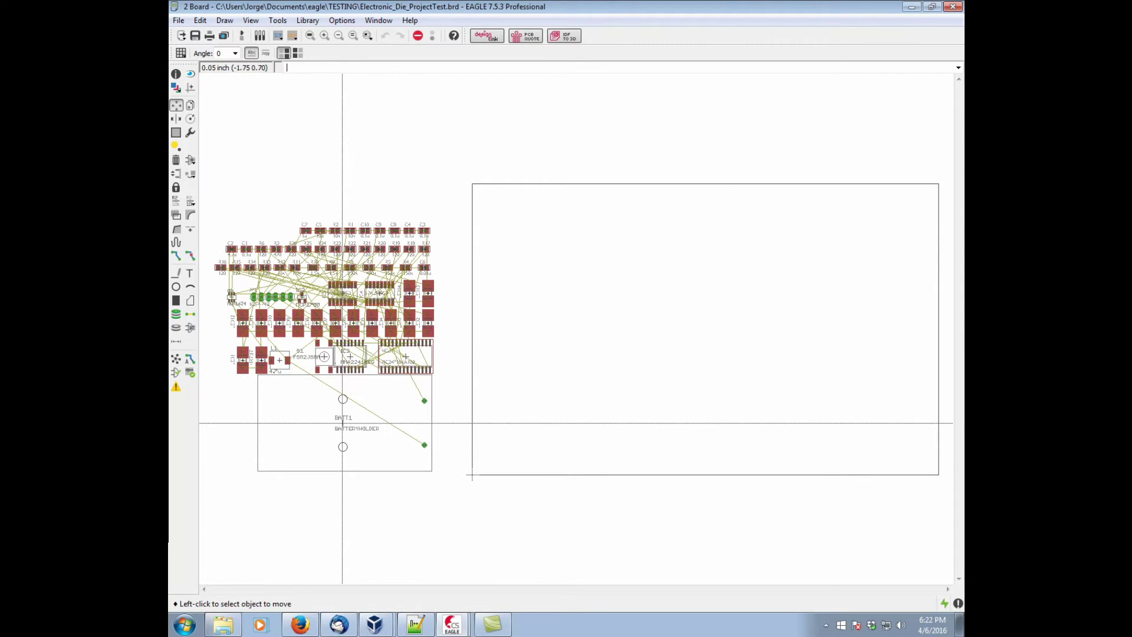
pyautogui.click(342, 422)
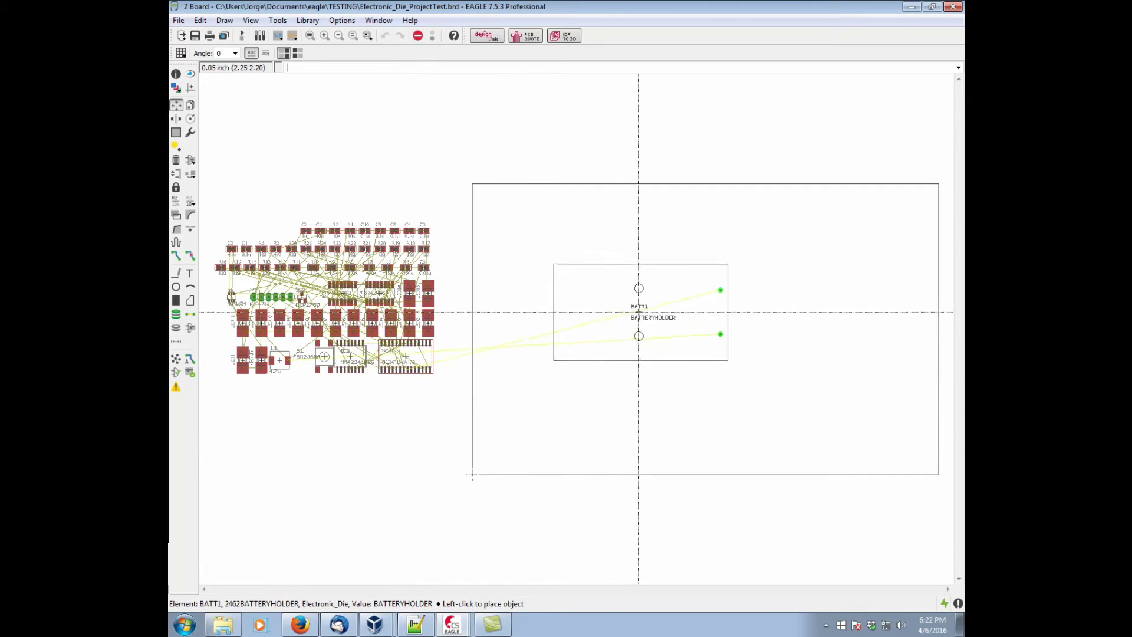
pyautogui.rightClick(639, 308)
pyautogui.rightClick(638, 308)
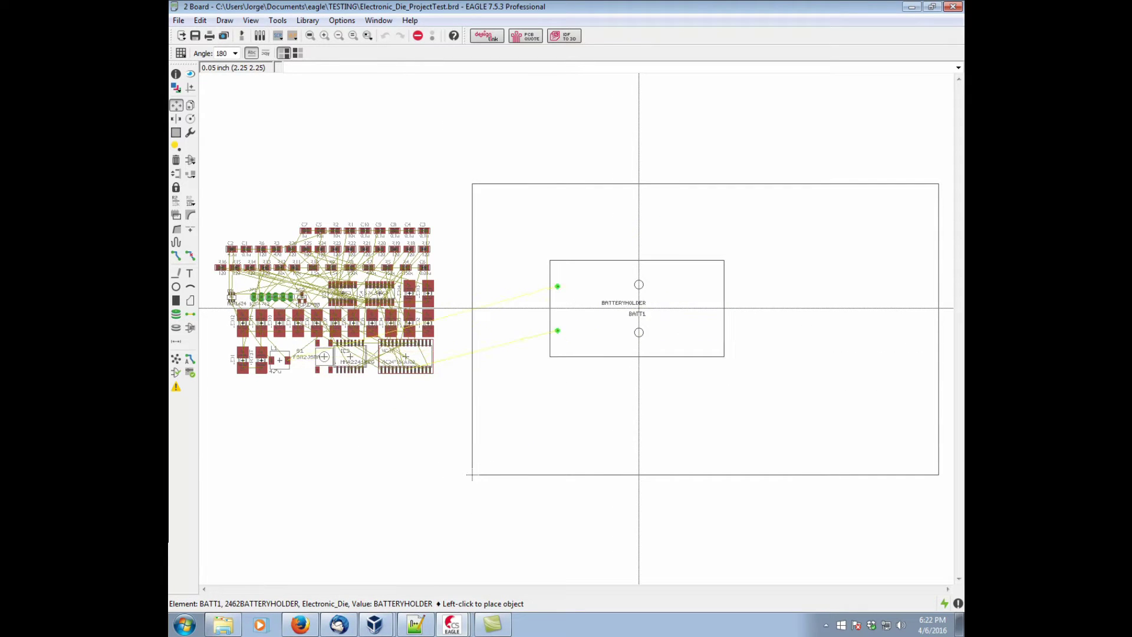
pyautogui.rightClick(638, 308)
pyautogui.rightClick(638, 307)
pyautogui.rightClick(638, 308)
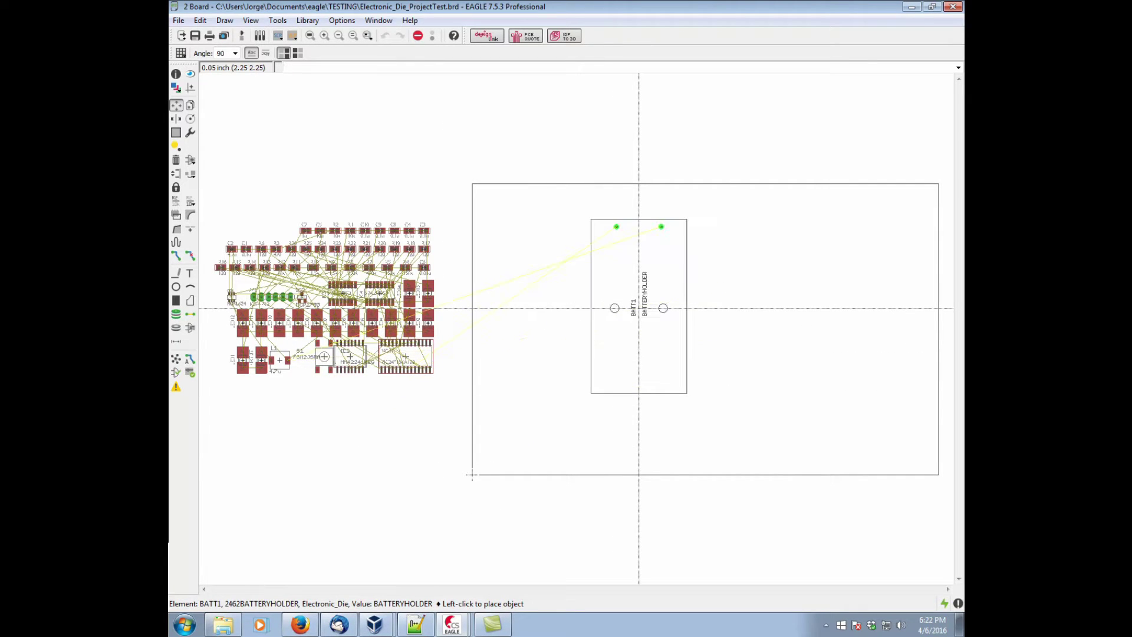
pyautogui.rightClick(638, 307)
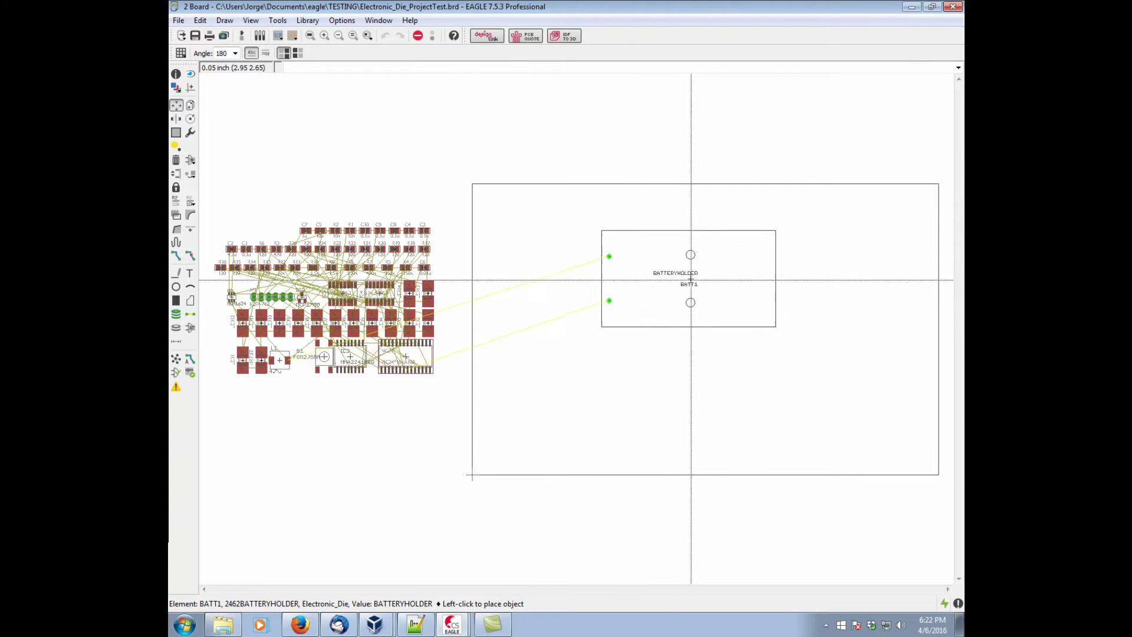
pyautogui.click(609, 253)
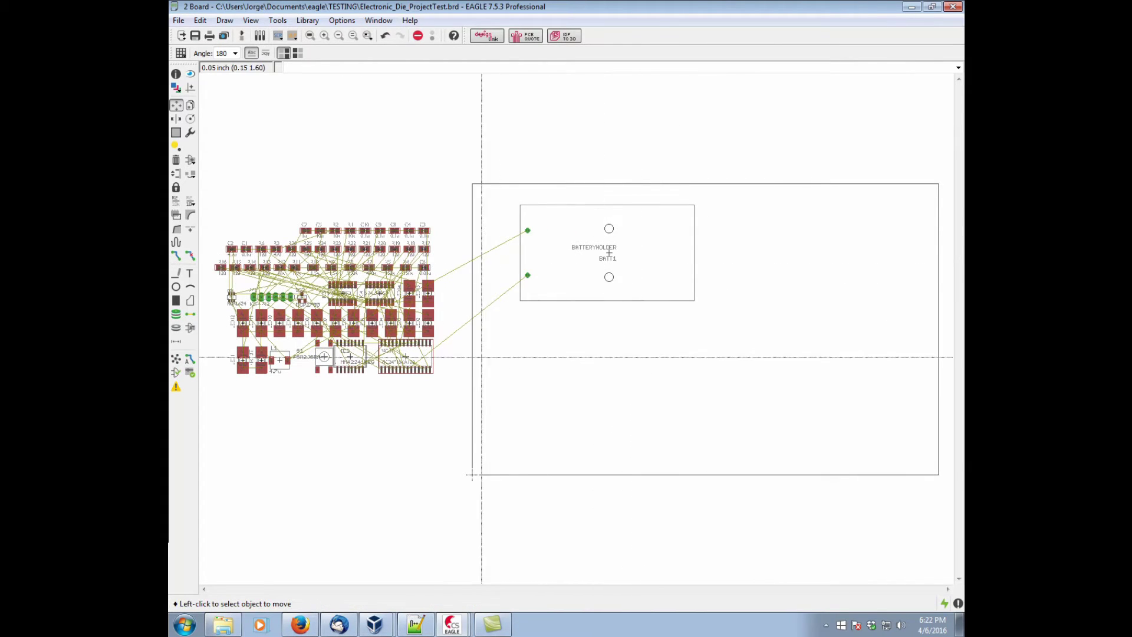
pyautogui.click(279, 360)
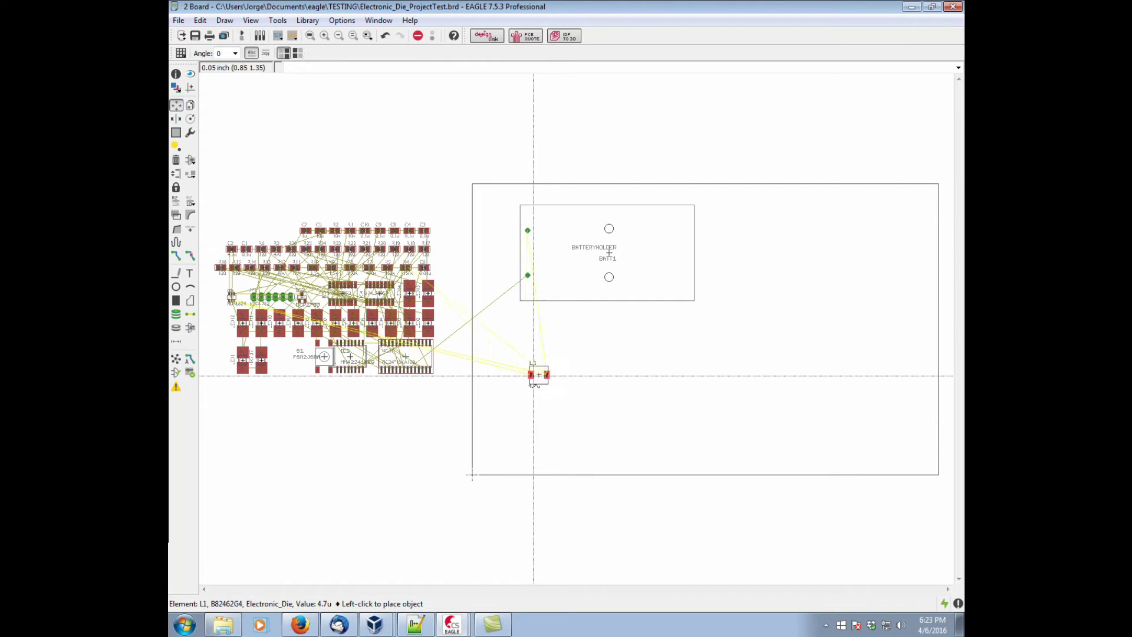
pyautogui.scroll(3, 534, 375)
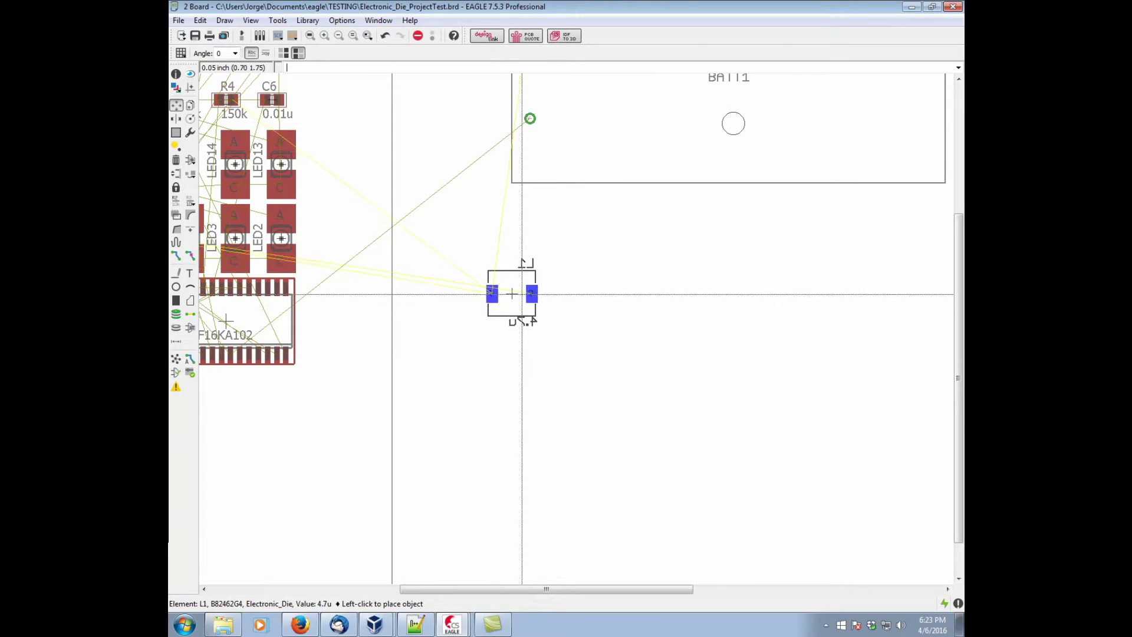
# Step: Drop L1 below the battery holder and place MCU1, mirrored to the bottom side, to its right
pyautogui.click(532, 289)
pyautogui.scroll(-3, 437, 361)
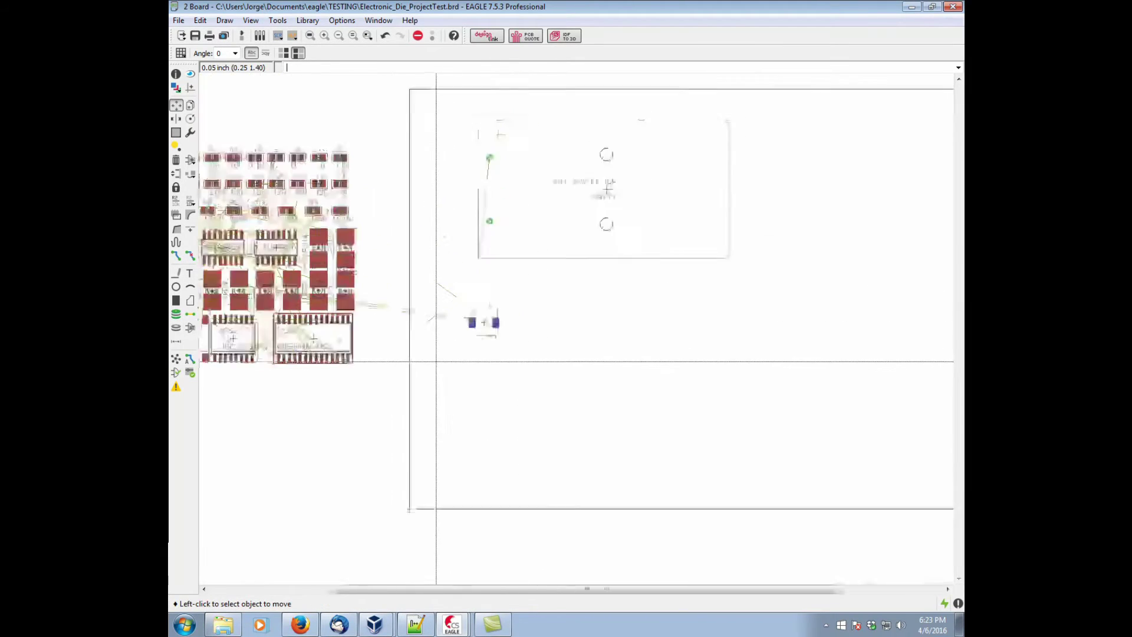
pyautogui.click(336, 333)
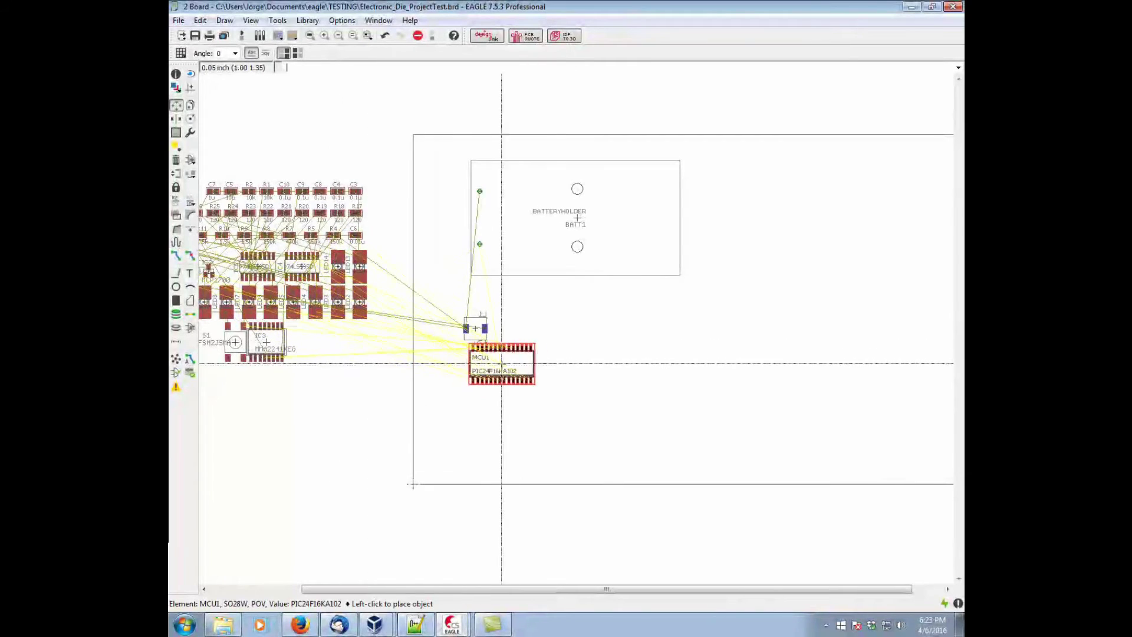
pyautogui.rightClick(583, 329)
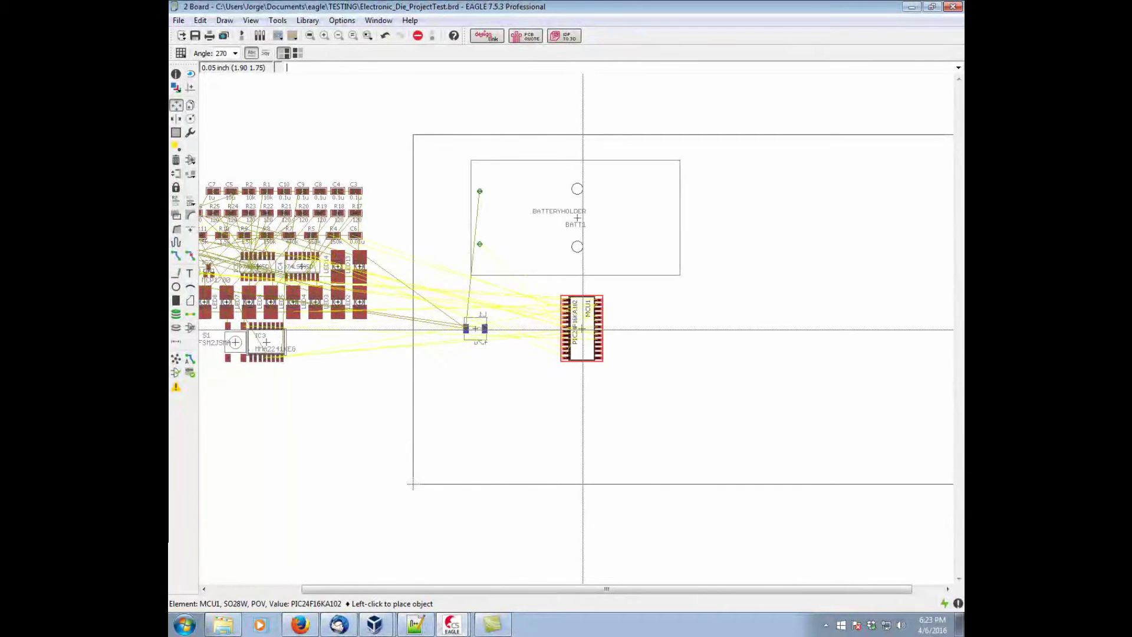
pyautogui.rightClick(582, 329)
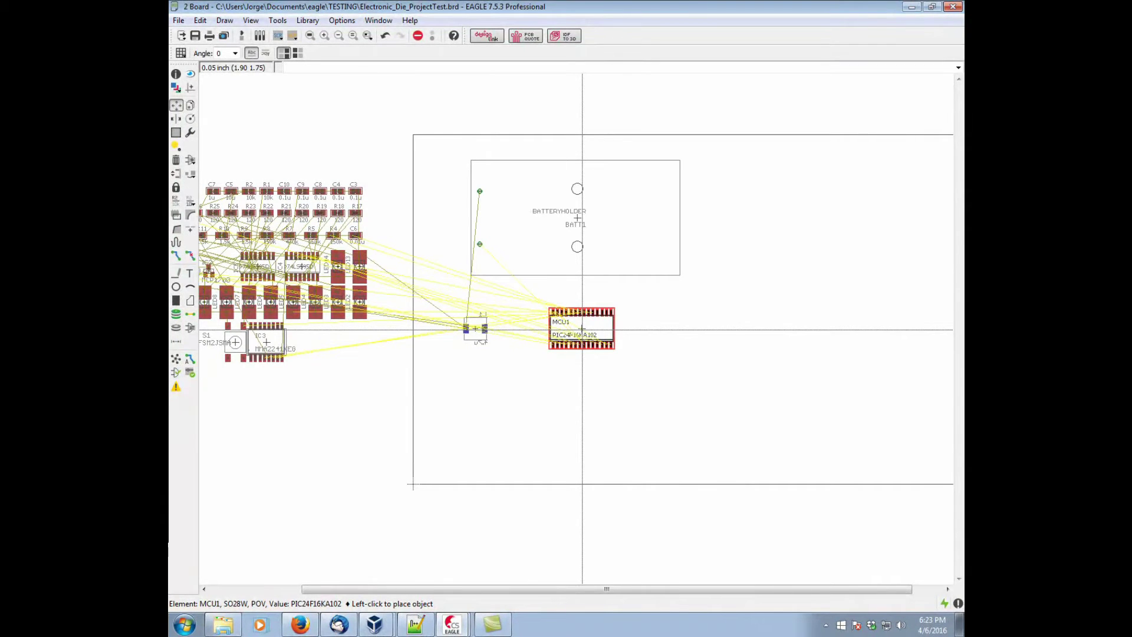
pyautogui.middleClick(582, 329)
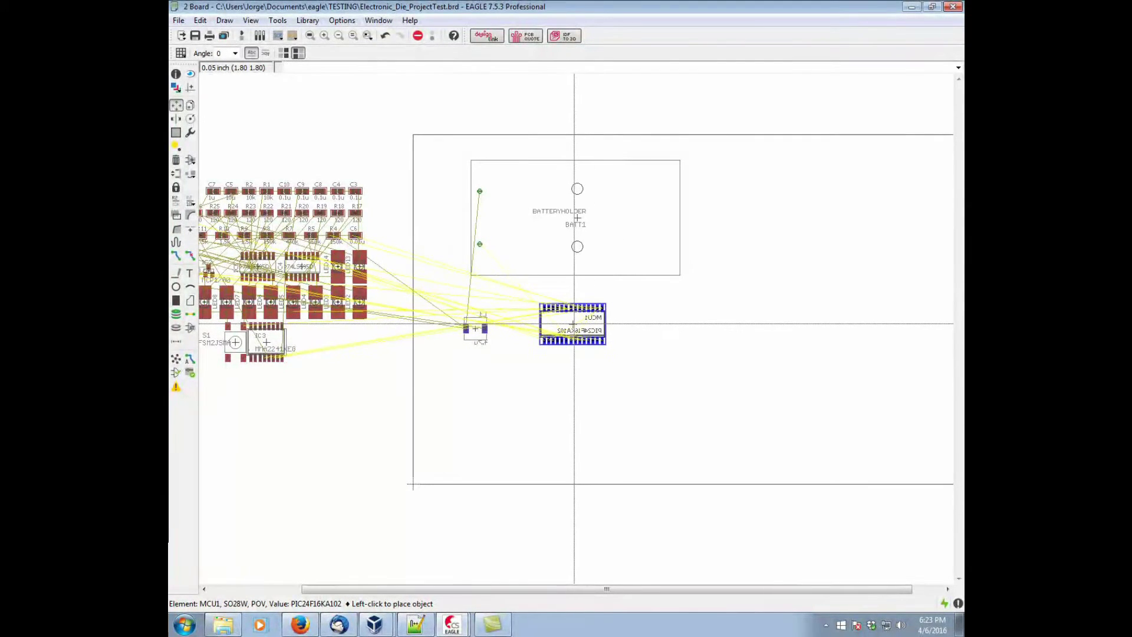
pyautogui.click(573, 323)
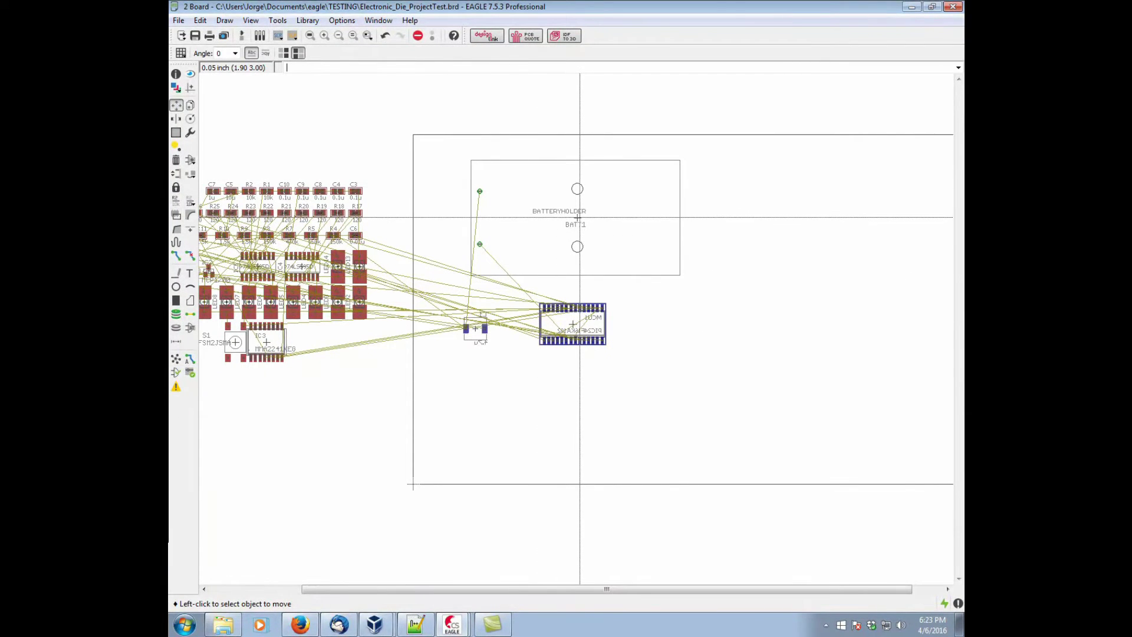
# Step: Mirror battery holder BATT1 to the bottom side and place it again
pyautogui.click(583, 214)
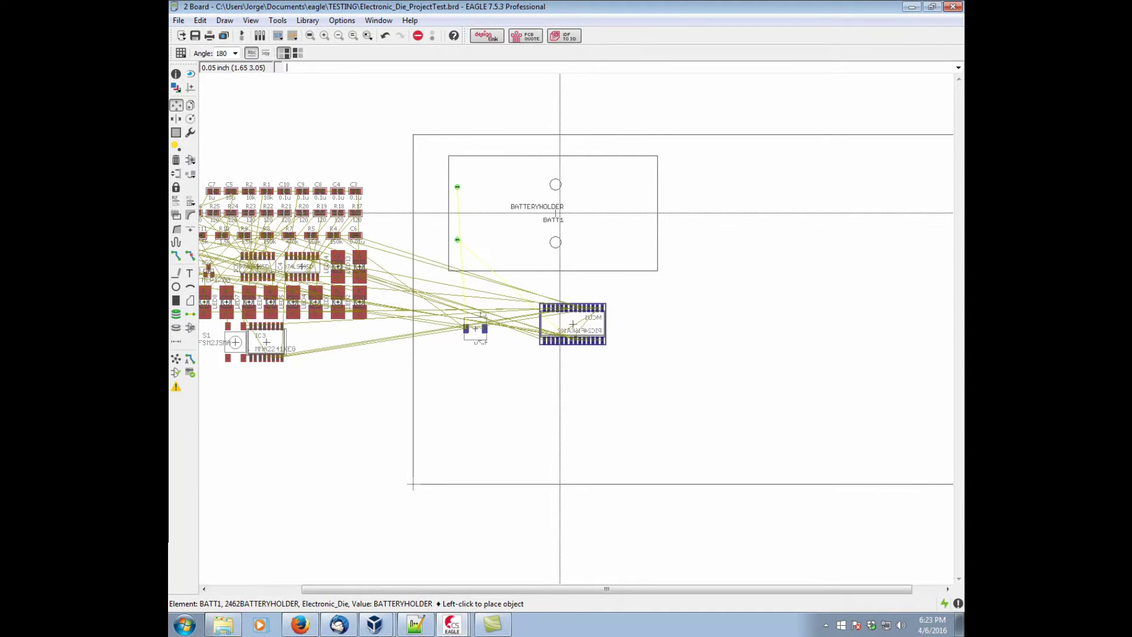
pyautogui.middleClick(602, 210)
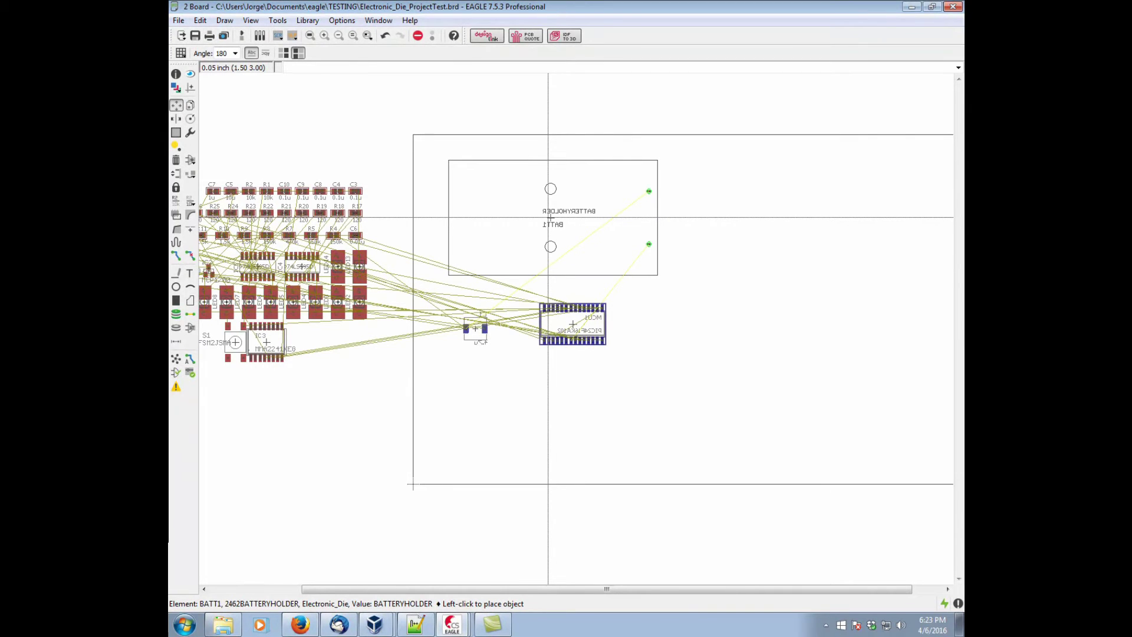
pyautogui.click(548, 217)
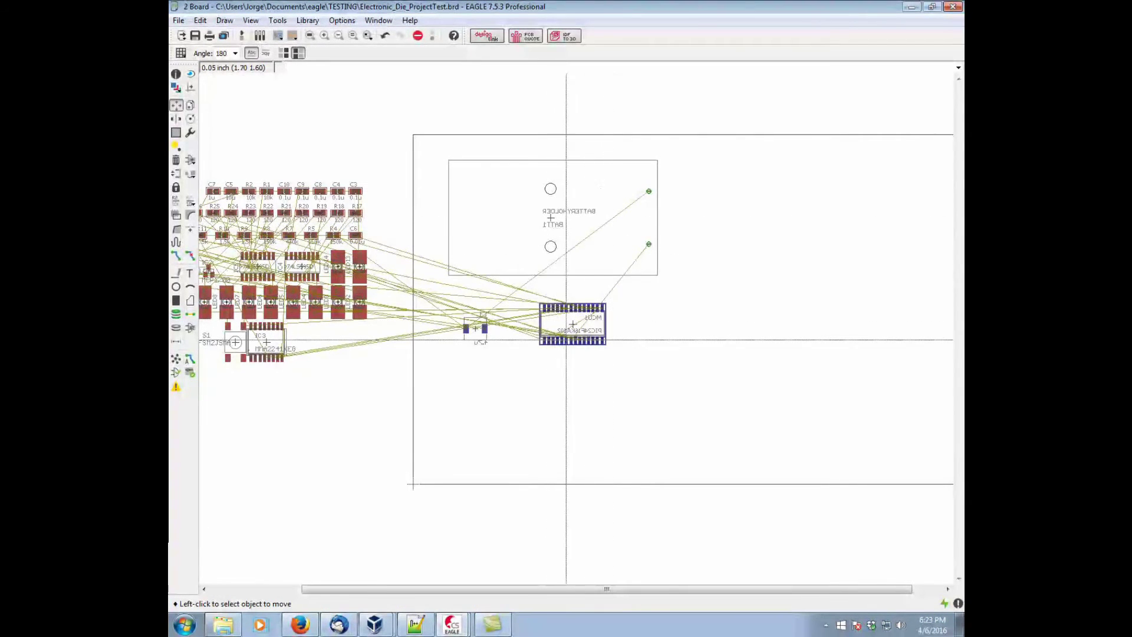
# Step: Group LED12, LED11, LED1 and the neighbouring LED with a selection rectangle
pyautogui.scroll(-2, 545, 330)
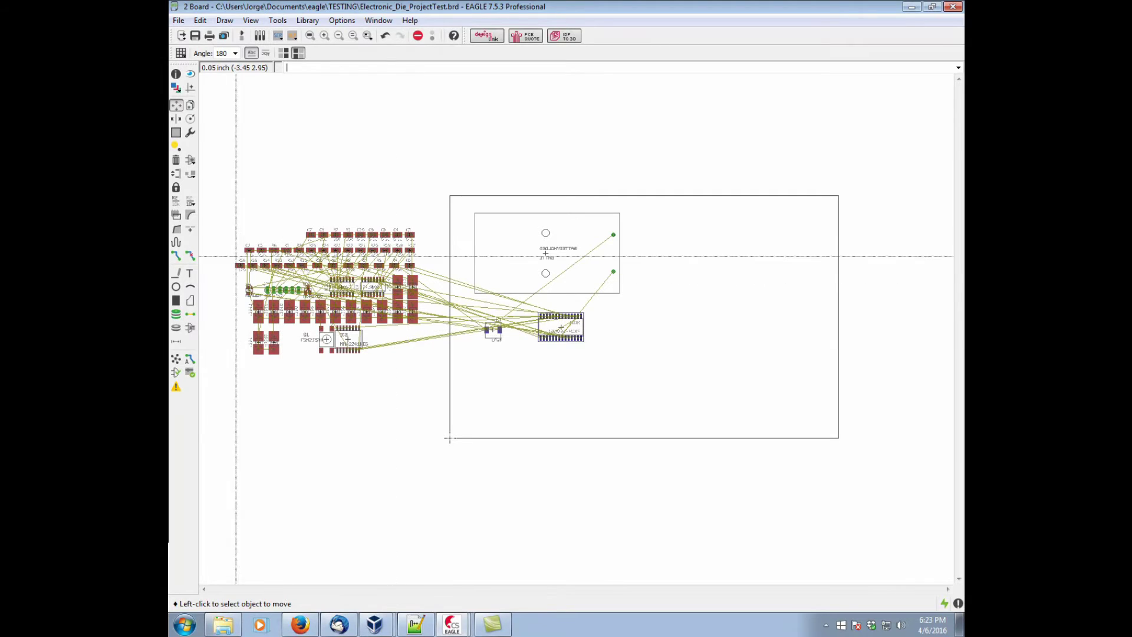
pyautogui.click(176, 133)
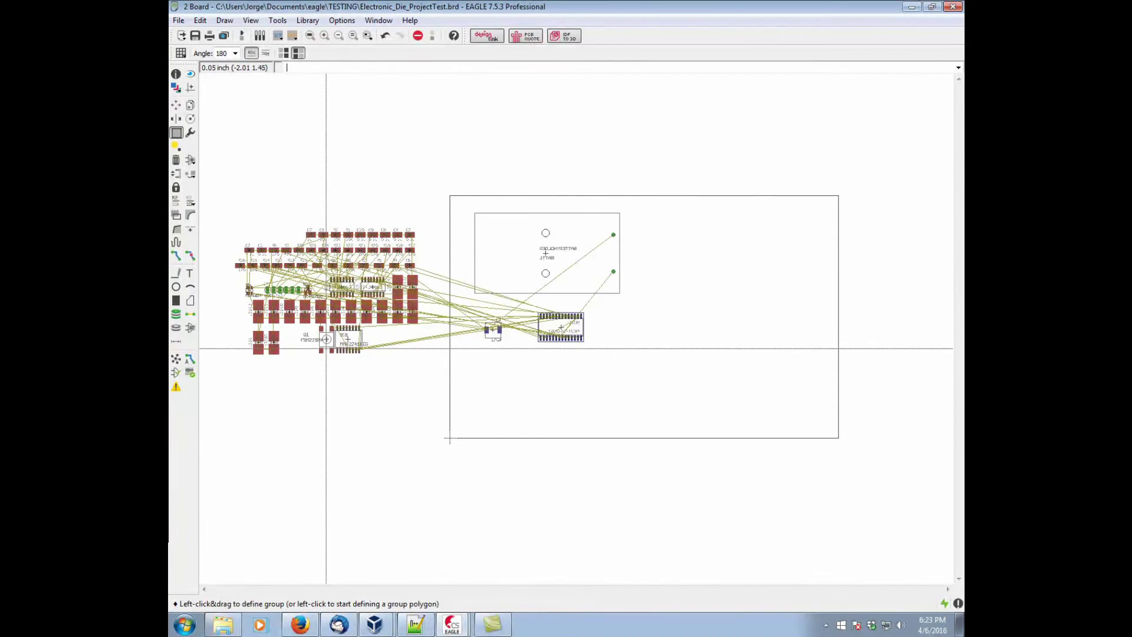
pyautogui.scroll(3, 328, 348)
pyautogui.scroll(-1, 415, 333)
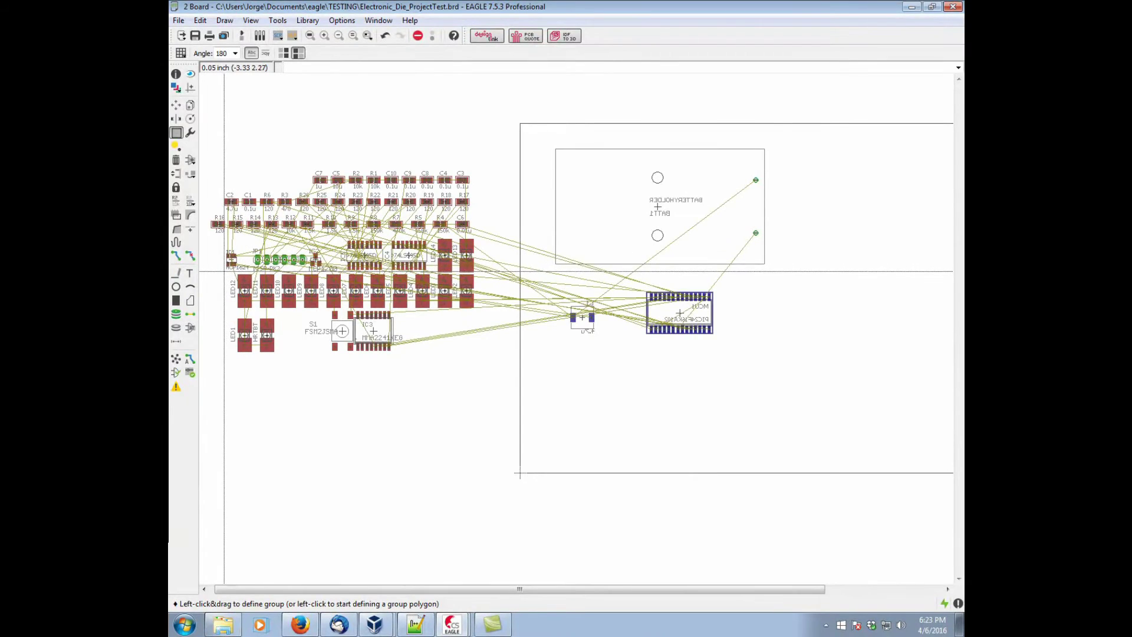
pyautogui.moveTo(224, 271); pyautogui.dragTo(280, 371)
pyautogui.press('F7')
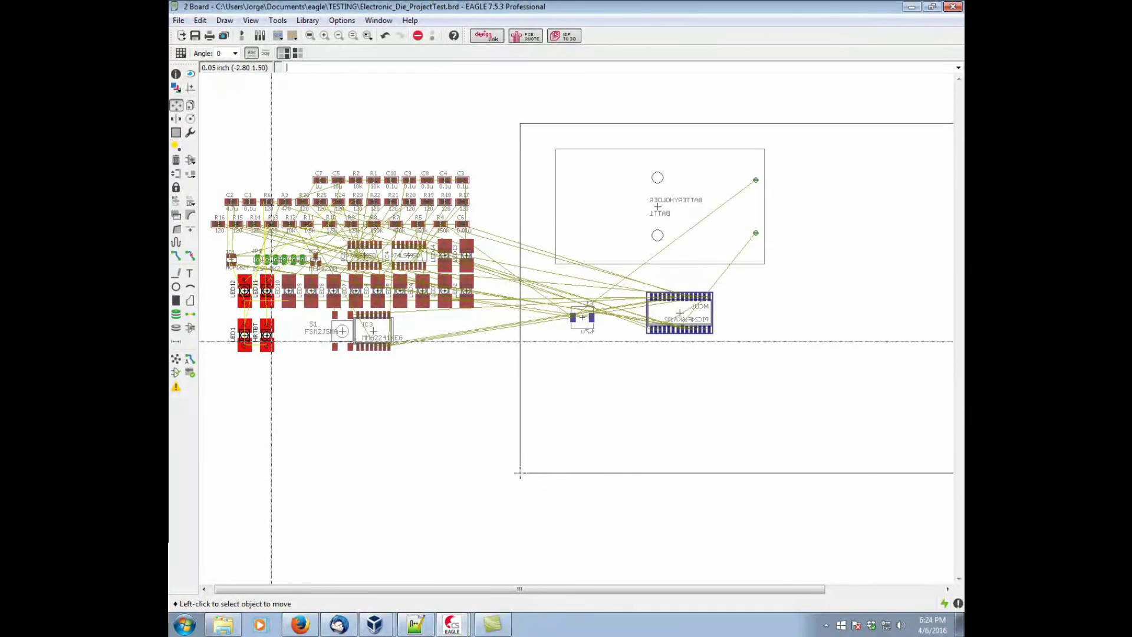
# Step: Move the LED group into the board outline below L1, left of MCU1
pyautogui.click(176, 106)
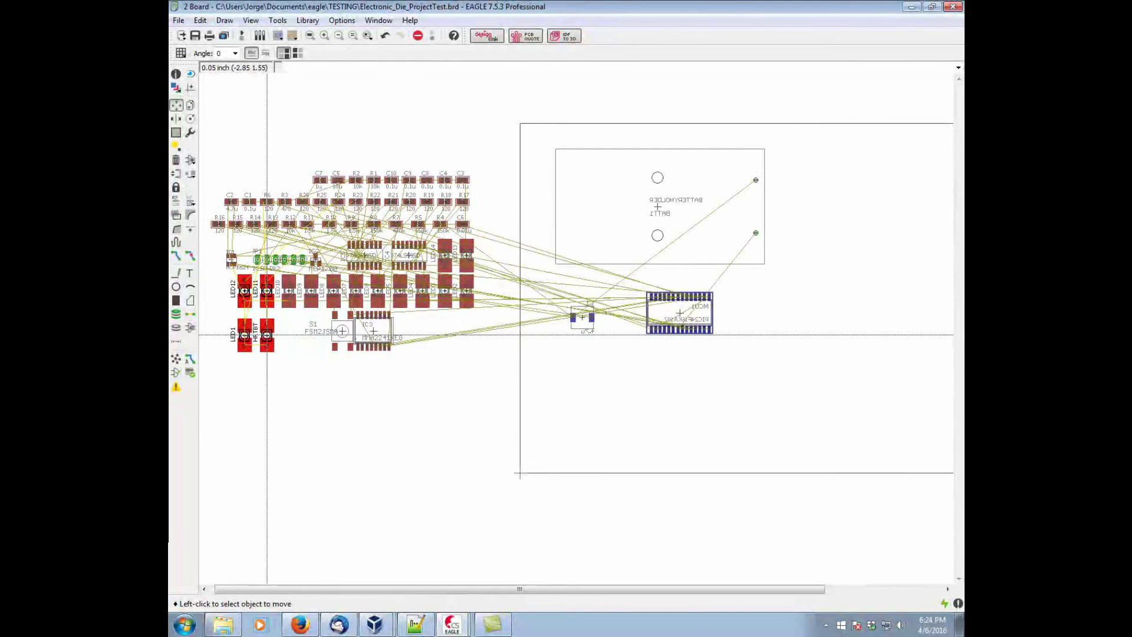
pyautogui.keyDown('ctrl'); pyautogui.rightClick(267, 335); pyautogui.keyUp('ctrl')
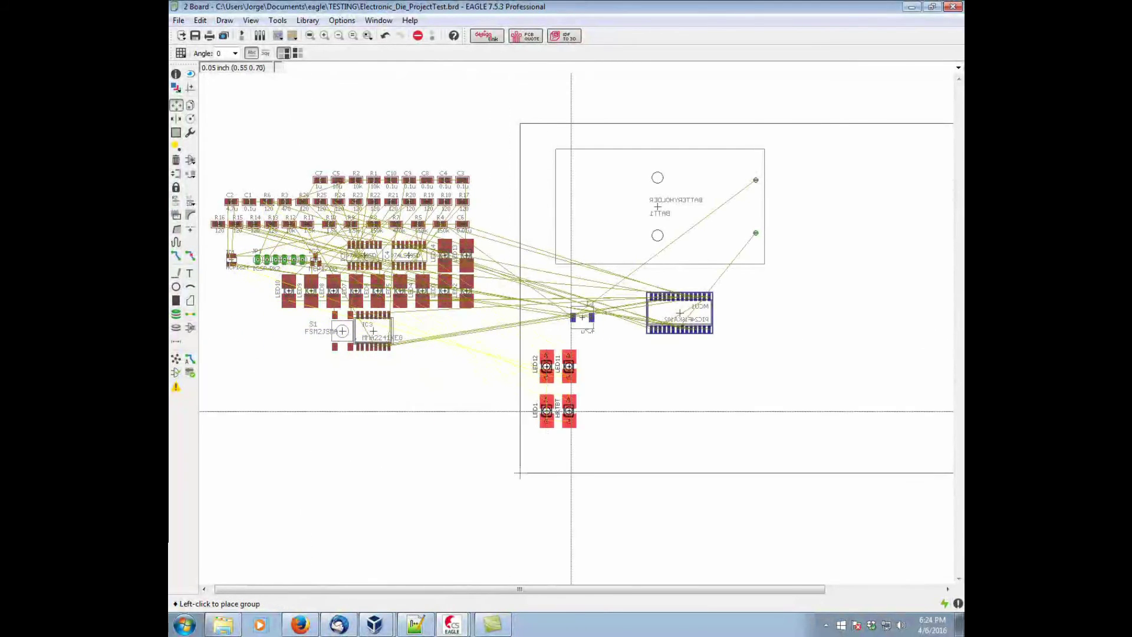
pyautogui.click(591, 421)
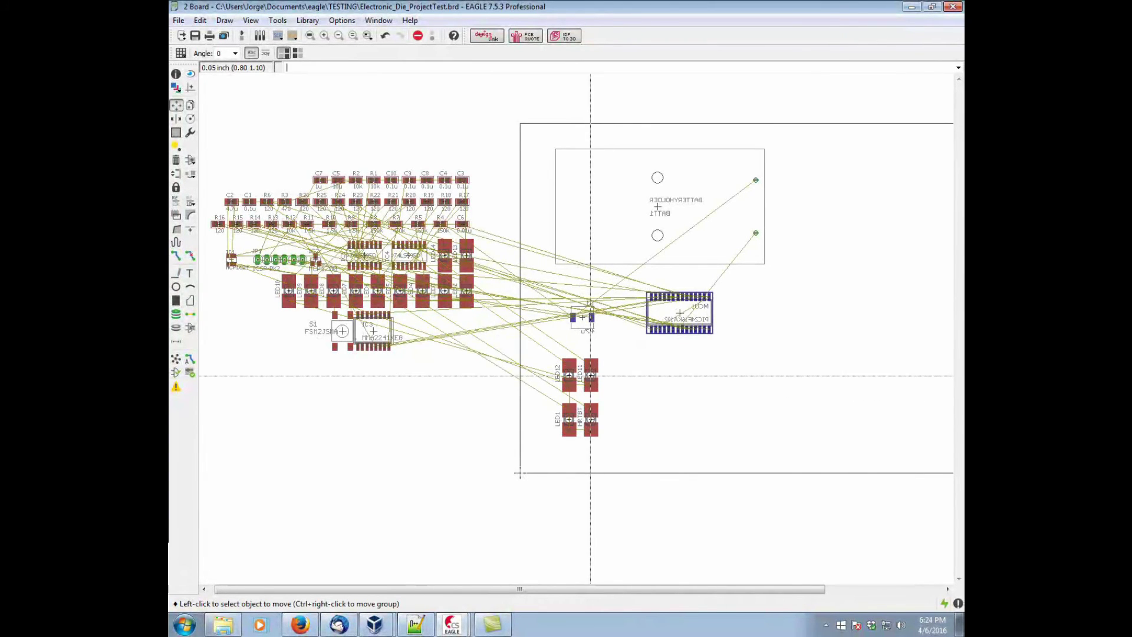
# Step: Use Move: Group from an LED's context menu to shift the group slightly right
pyautogui.rightClick(590, 376)
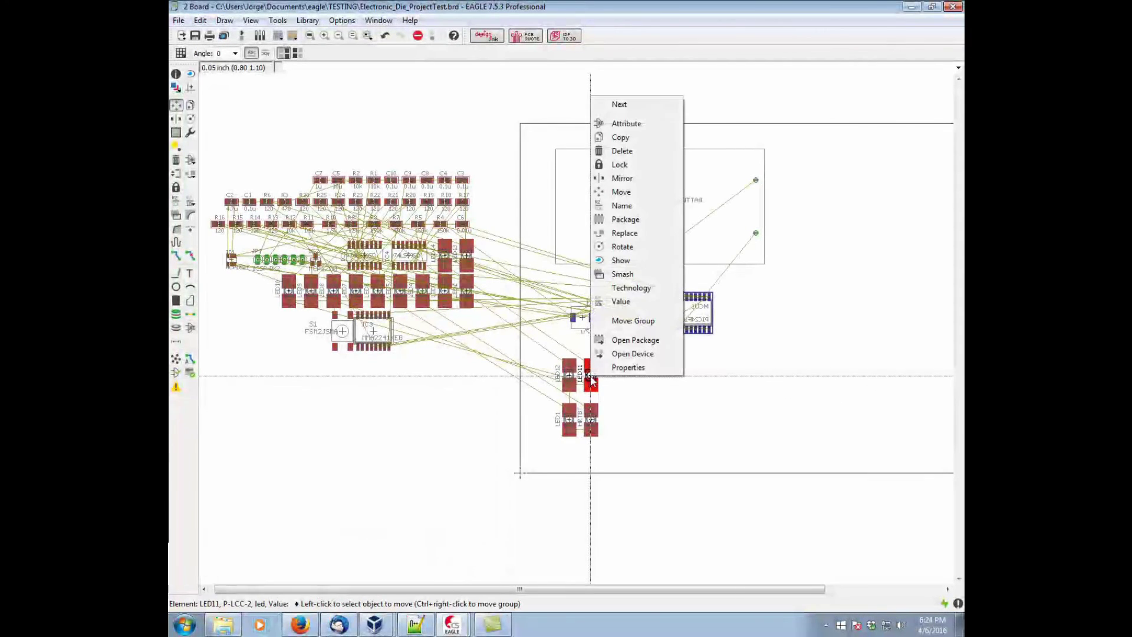
pyautogui.click(627, 323)
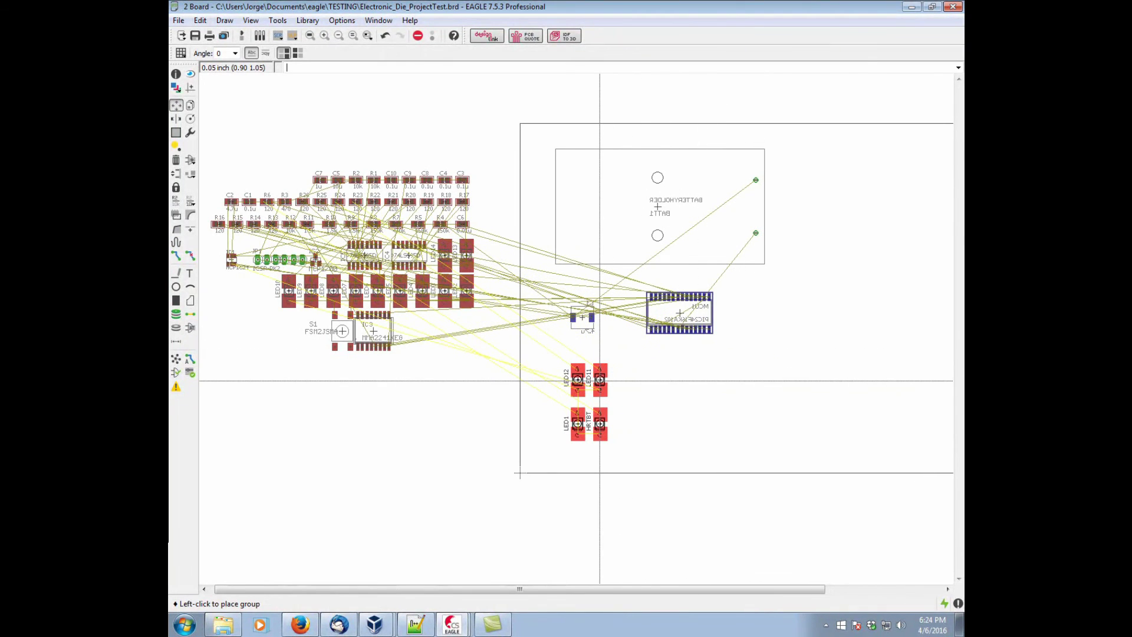
pyautogui.click(599, 380)
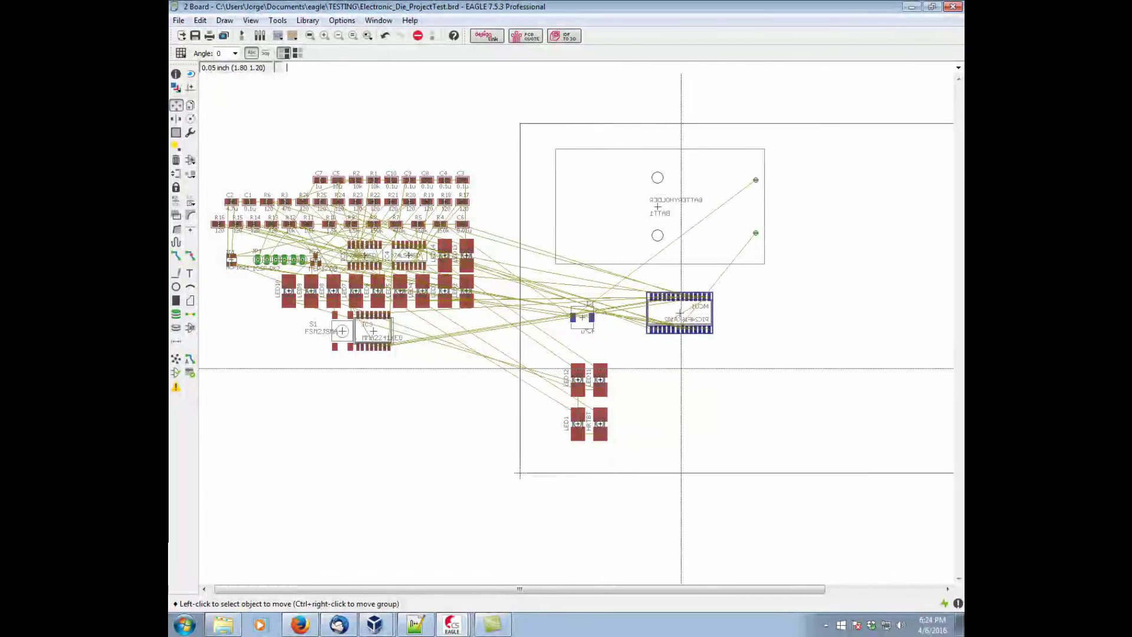